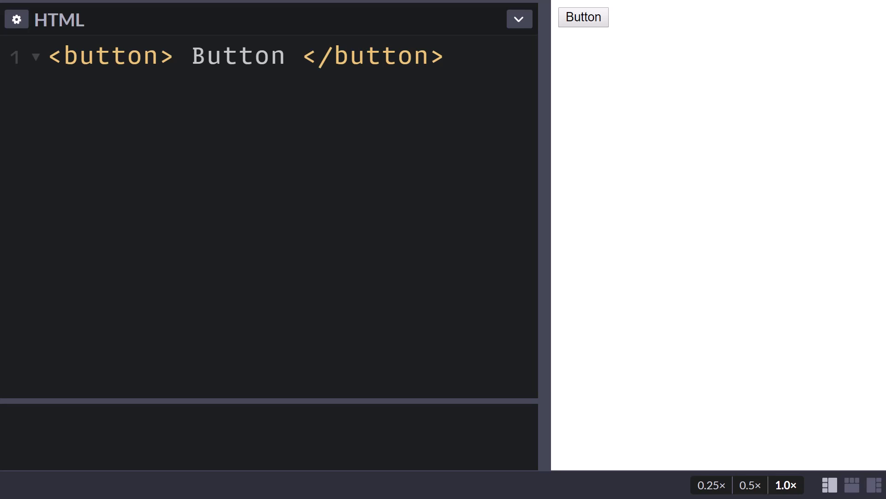
Point out the button's opening and closing tags, Tab-focus the preview Button, then return to the HTML
left_click(143, 56)
left_click(396, 60)
left_click(597, 26)
key("Tab")
key("Tab")
key("Tab")
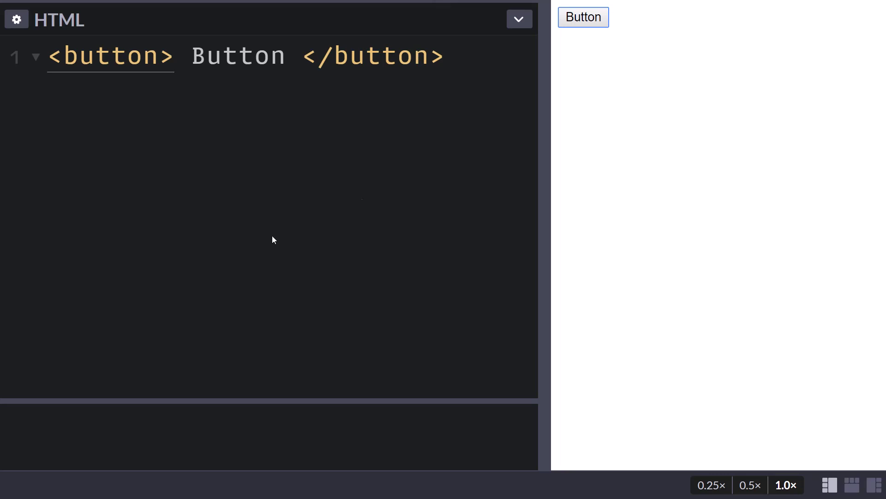
left_click(285, 183)
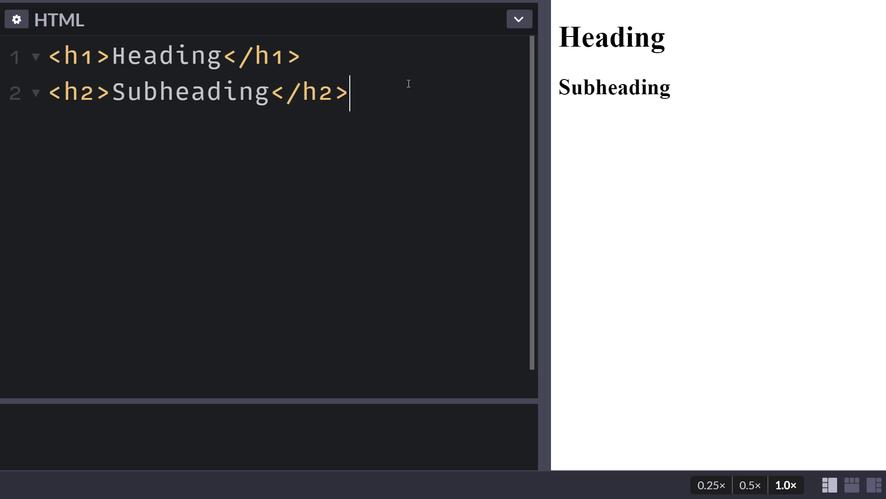
Add a paragraph below the Subheading filled with lorem ipsum placeholder text
key("Return")
key("Return")
type("p")
key("Tab")
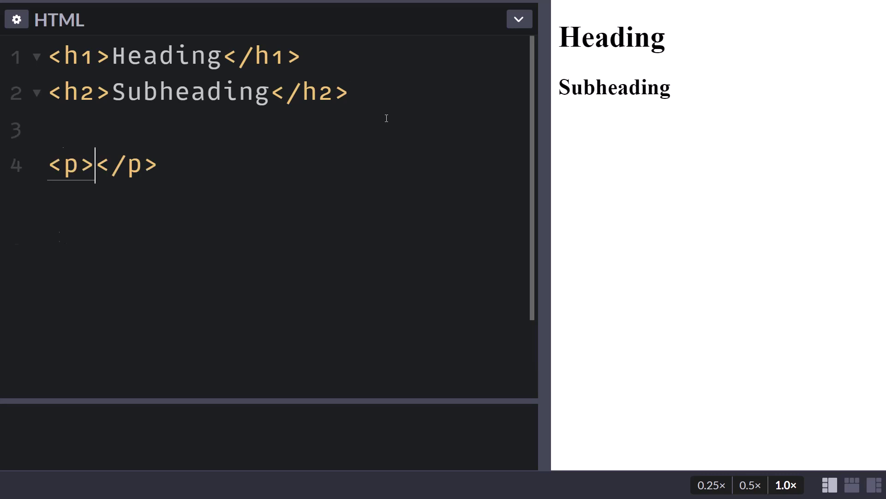
key("Return")
key("Return")
type("kir")
key("BackSpace")
key("BackSpace")
key("BackSpace")
type("lorem")
key("Tab")
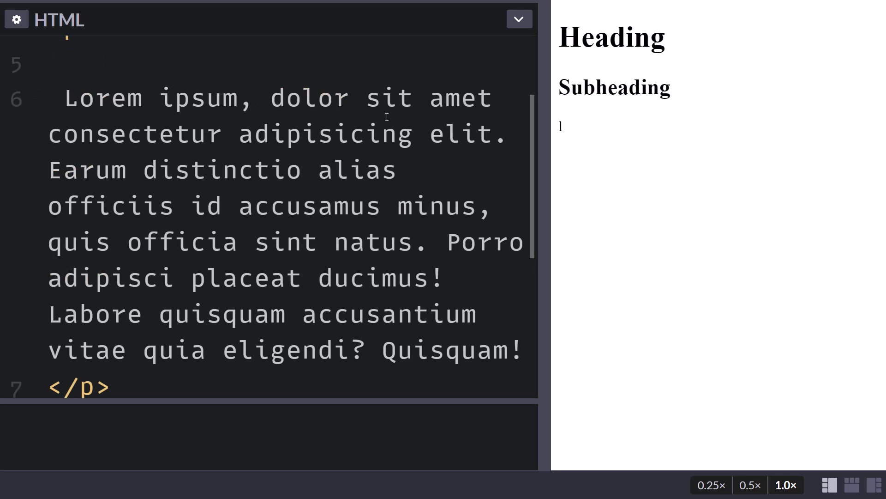
scroll(273, 280, "down", 2)
scroll(272, 280, "up", 2)
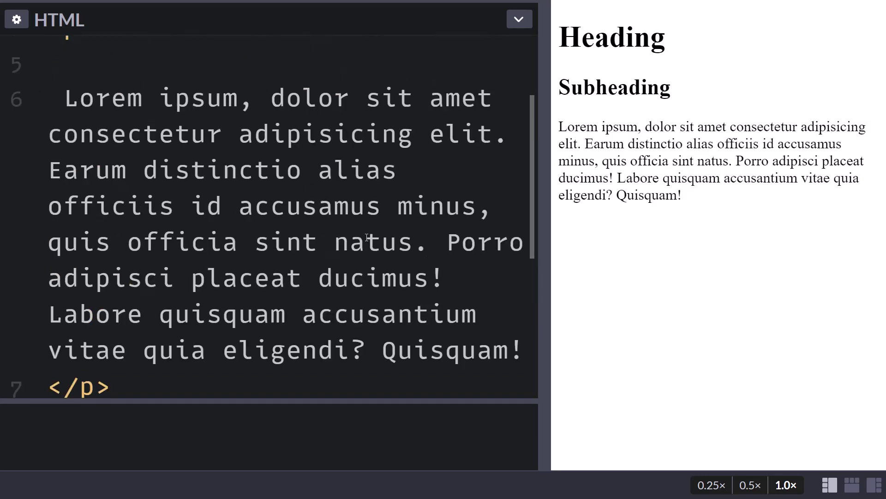
Wrap the sentence 'Porro adipisci placeat ducimus!' in h3 tags
left_click(445, 243)
key("shift+Down")
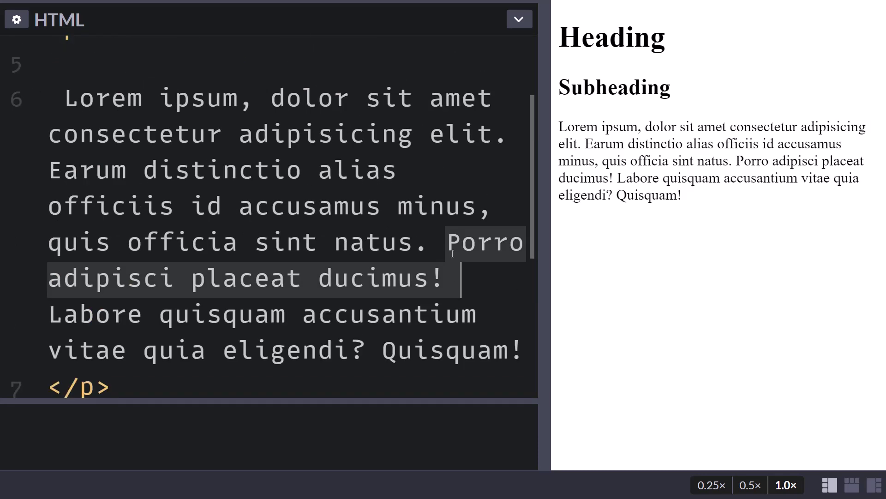
left_click(453, 254)
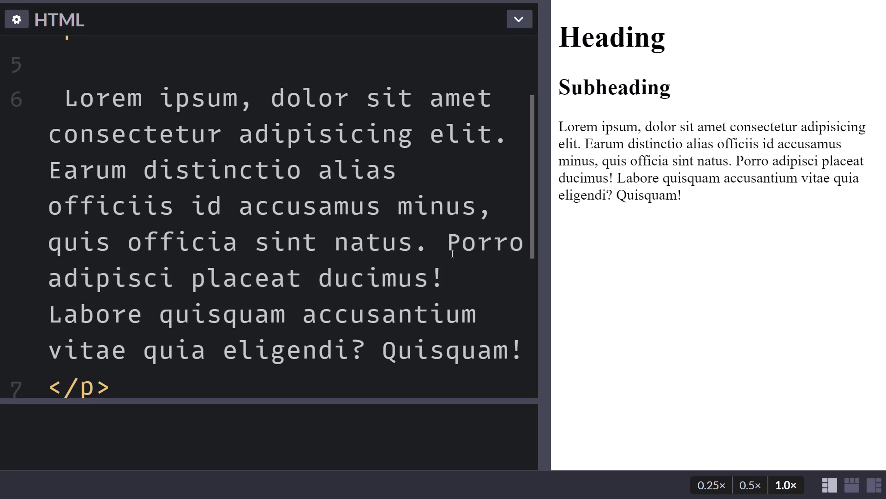
type("<h3>")
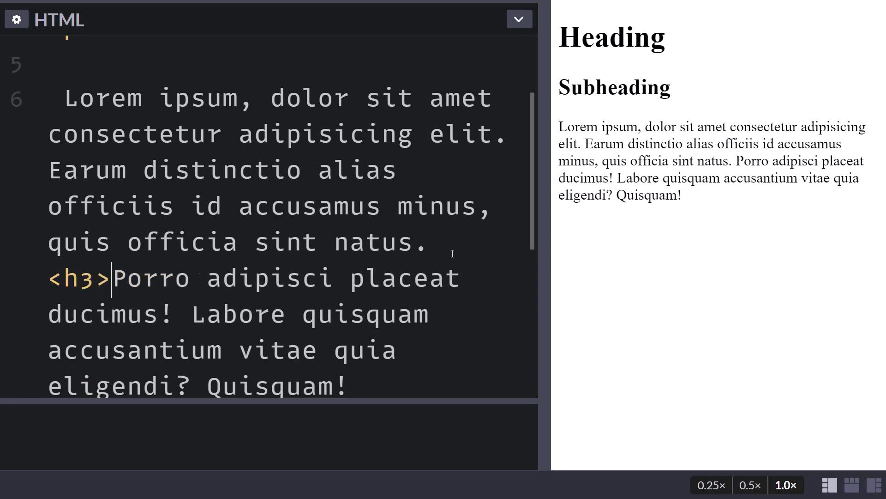
left_click(175, 315)
type("</h3>")
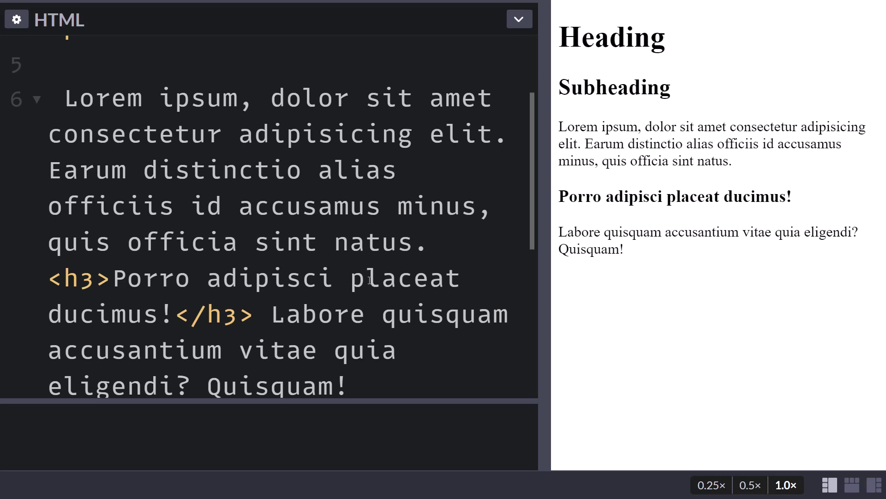
scroll(353, 286, "up", 4)
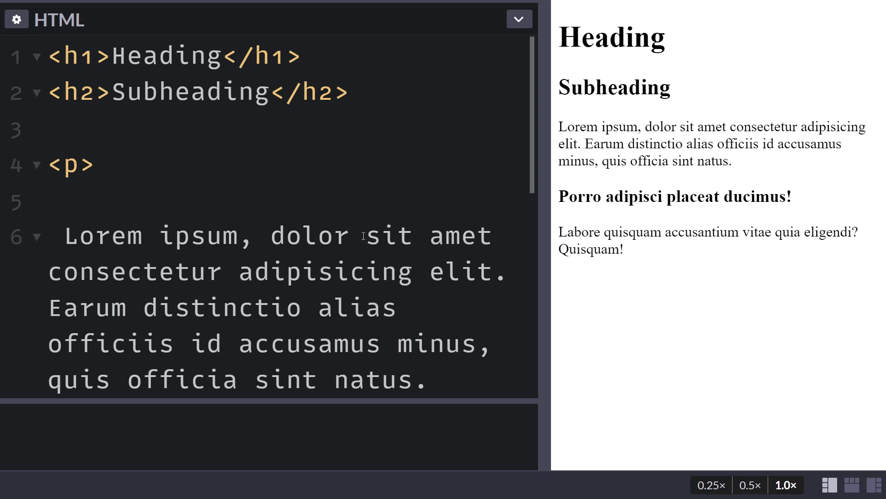
scroll(371, 165, "down", 5)
scroll(376, 231, "up", 2)
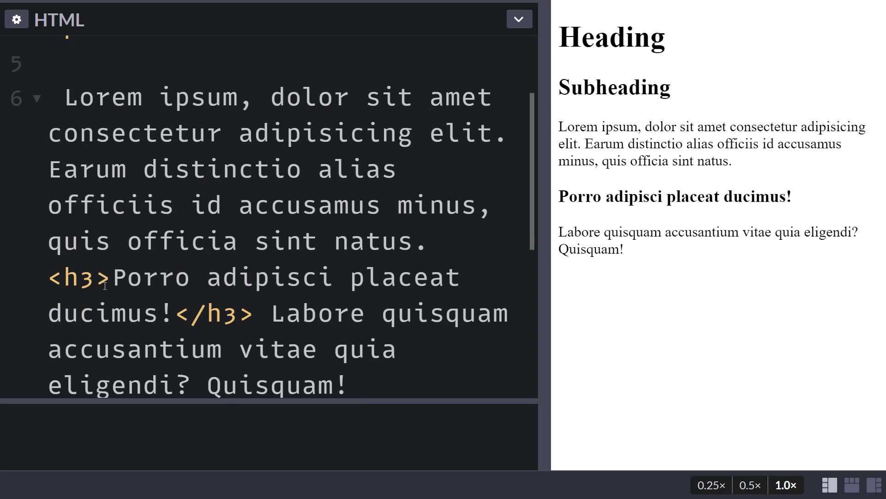
Rename the h3 tag to strong, then rename strong to div
double_click(71, 278)
type("str")
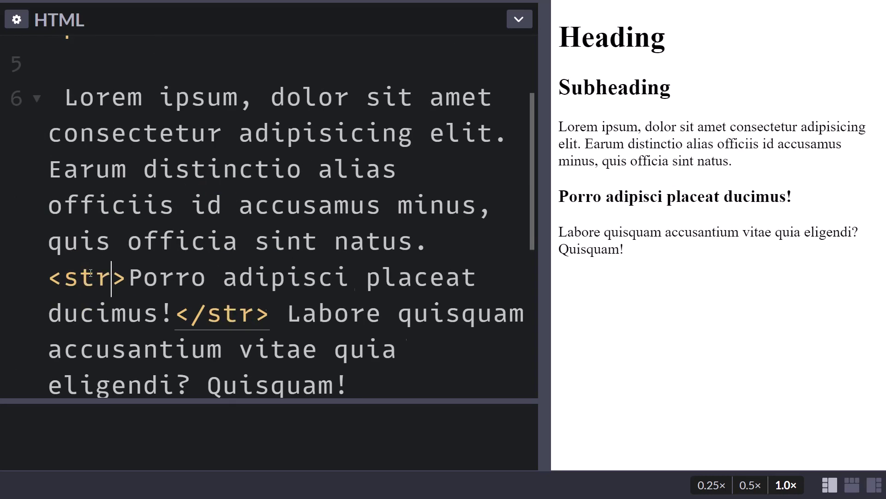
type("ong")
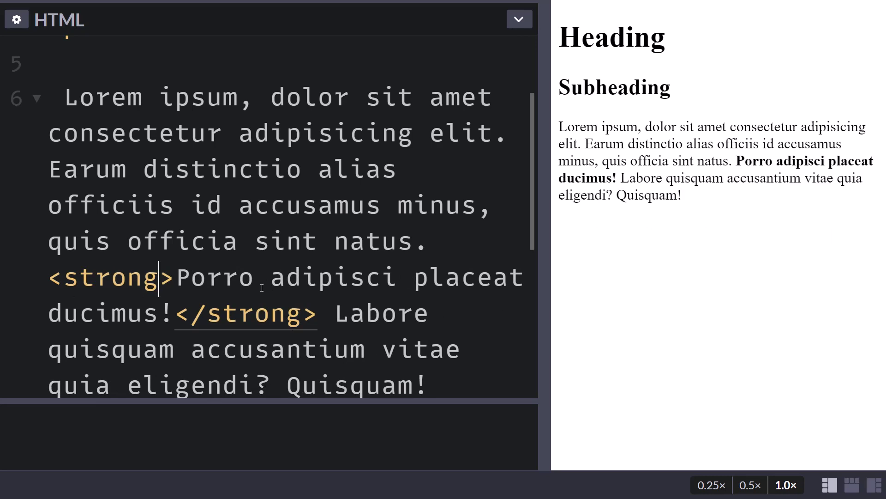
double_click(119, 278)
type("div")
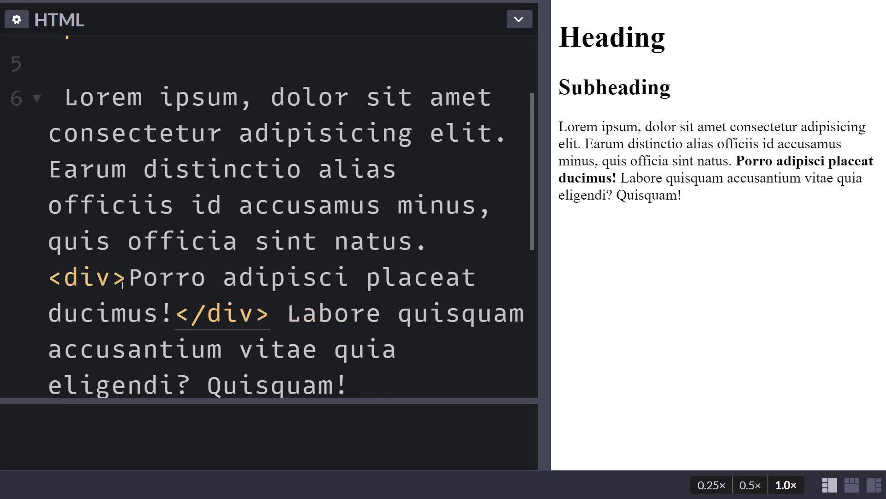
scroll(122, 118, "up", 4)
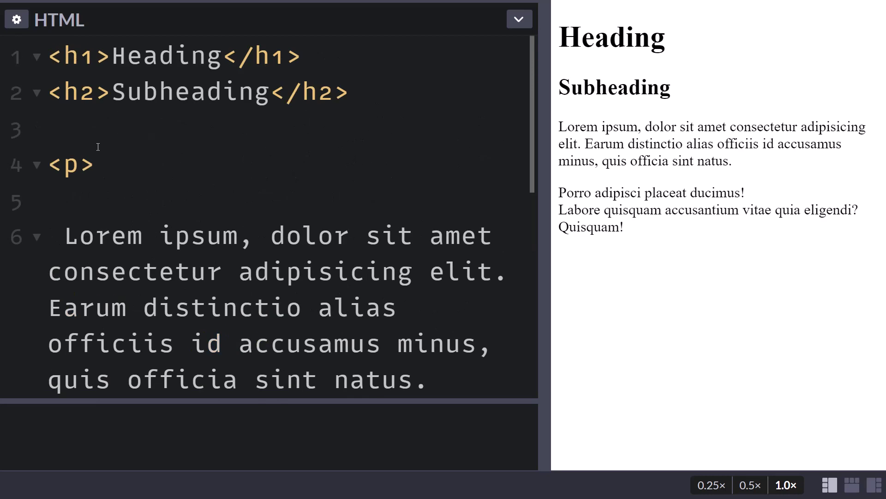
scroll(158, 258, "down", 4)
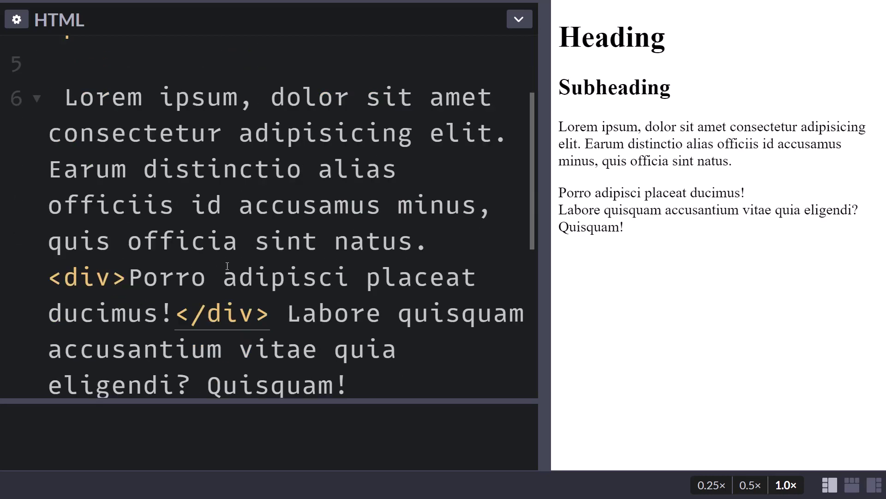
scroll(158, 257, "down", 4)
scroll(158, 257, "up", 5)
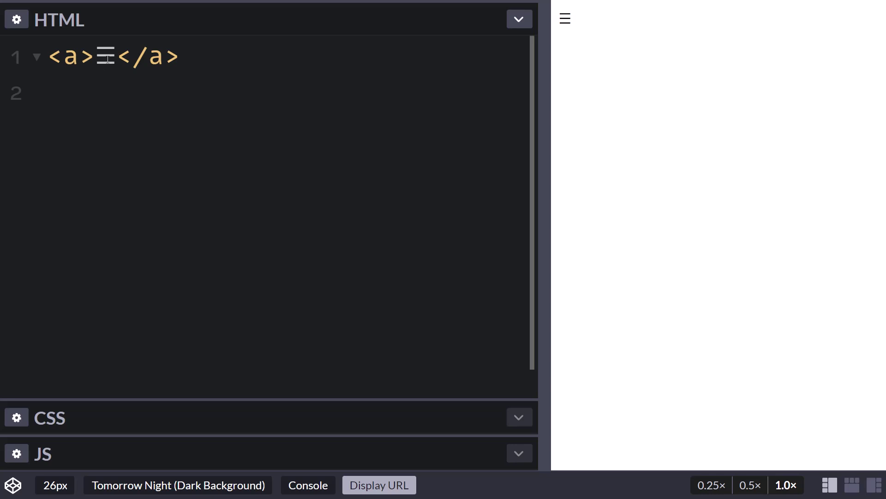
left_click(82, 59)
left_click(208, 57)
left_click(97, 57)
double_click(70, 52)
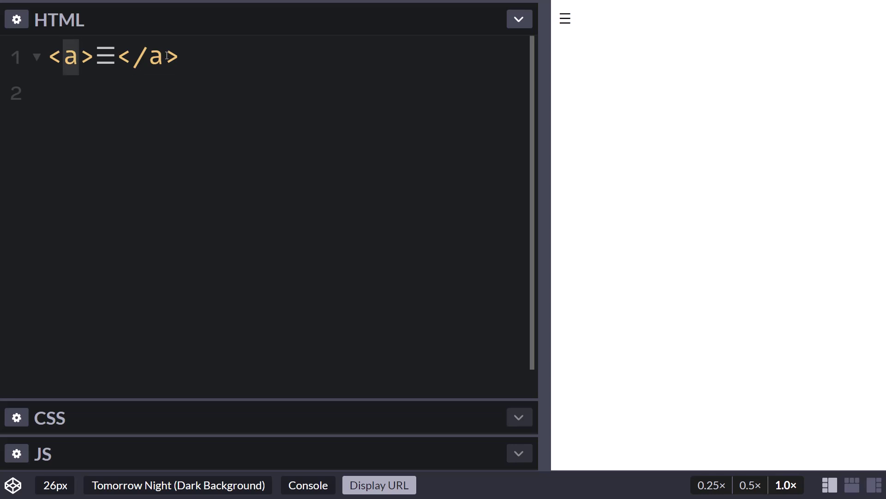
type("button")
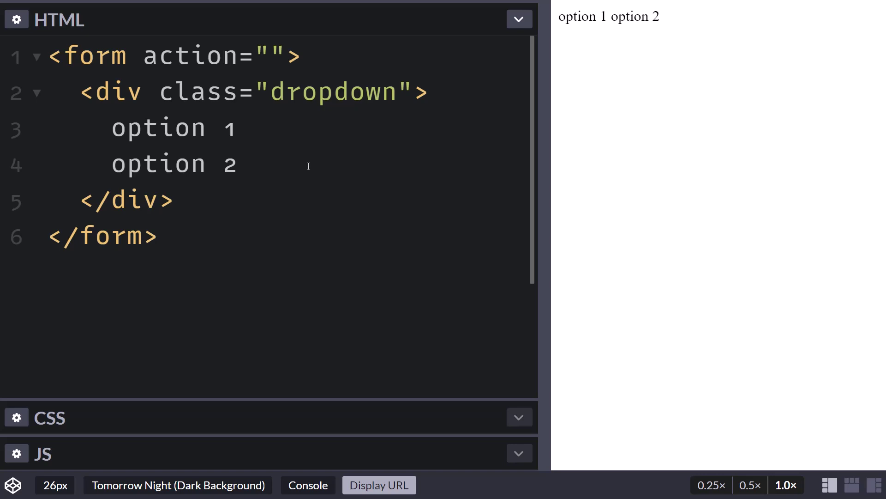
type("select")
key("Tab")
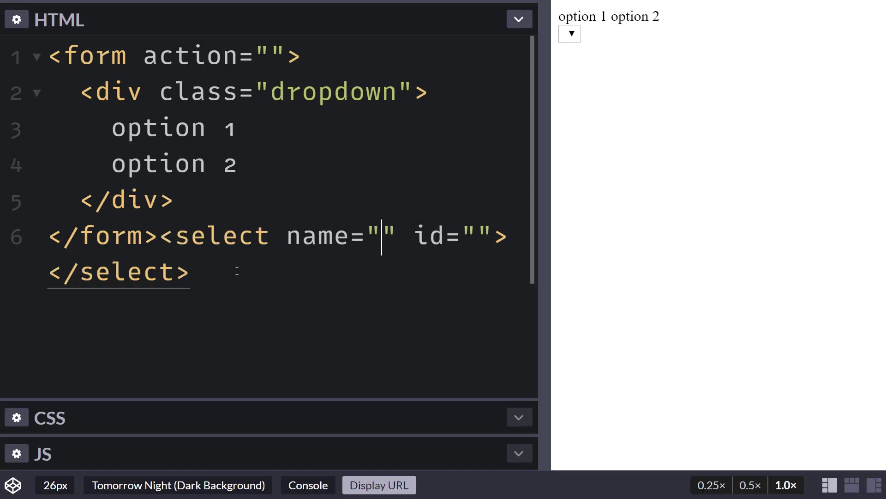
key("ctrl+z")
double_click(216, 232)
triple_click(216, 231)
double_click(217, 231)
key("BackSpace")
left_click(250, 198)
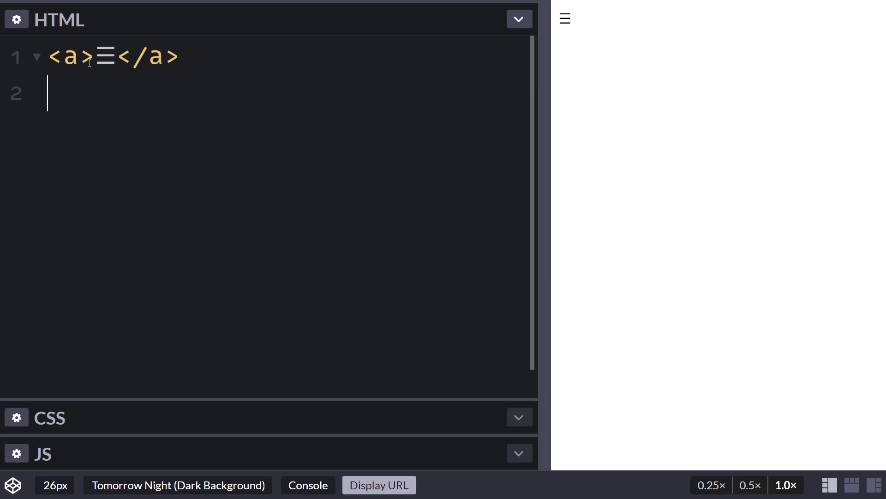
Insert spaces after the tag name in the line-1 opening <a> tag
left_click(117, 57)
key("Left")
key("Left")
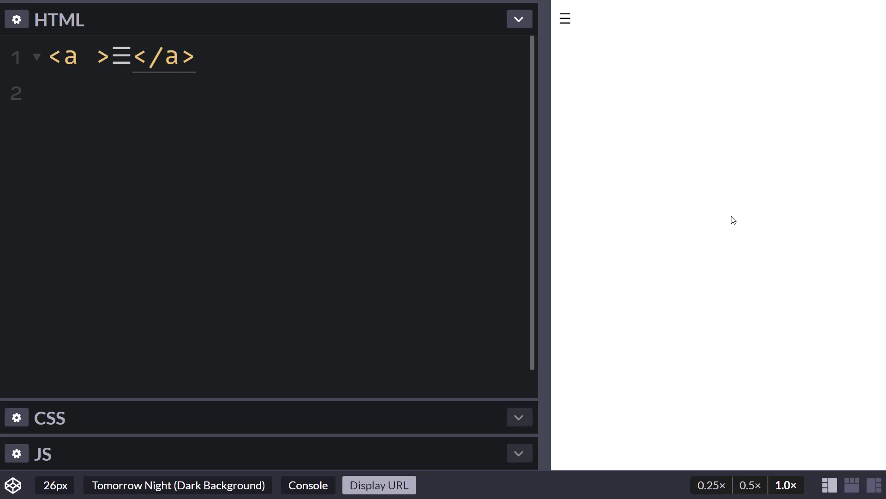
type("role=\"")
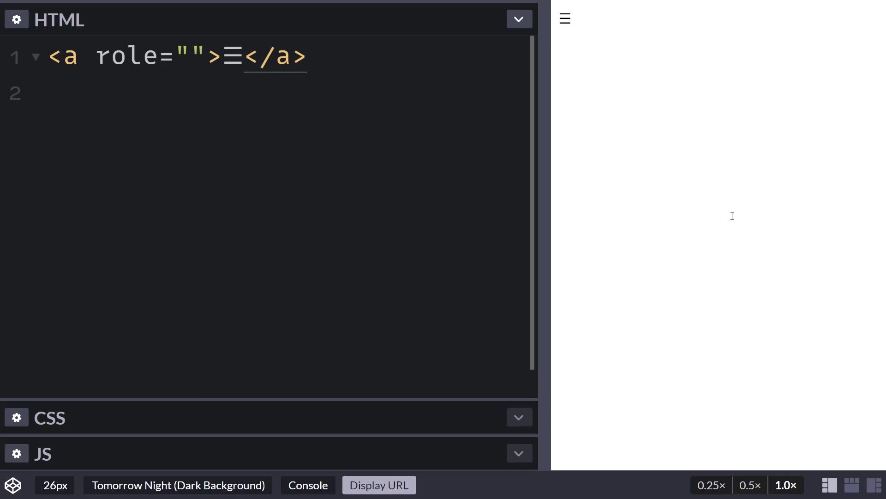
type("button")
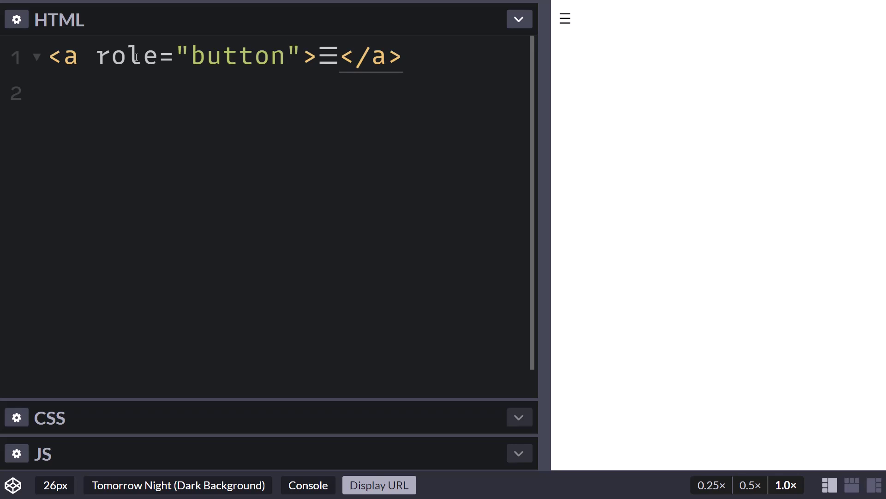
Write role="button" and tabindex="0" into the hamburger anchor's opening tag
left_click(306, 59)
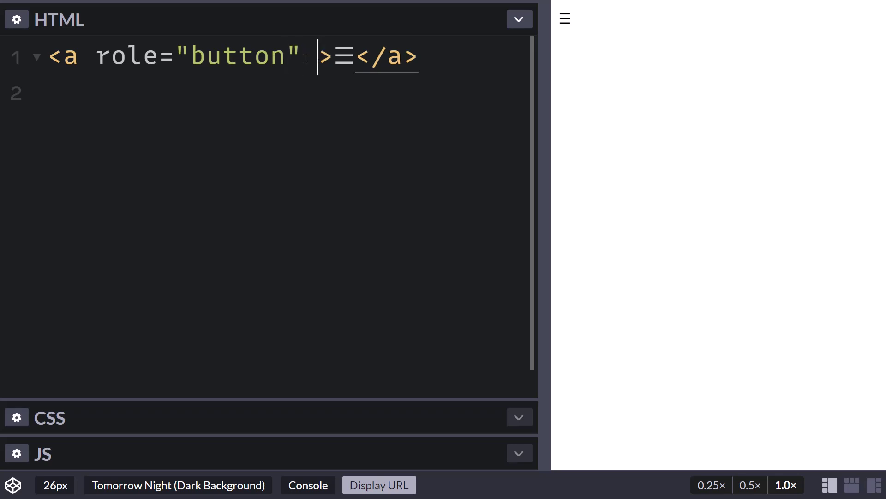
type("tabindex=\"0")
key("BackSpace")
type("0")
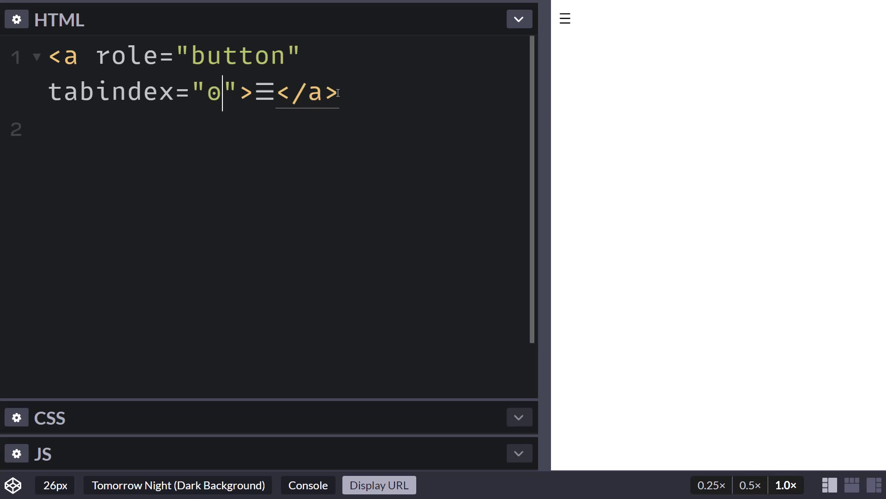
left_click(339, 116)
key("Tab")
left_click(216, 58)
double_click(215, 58)
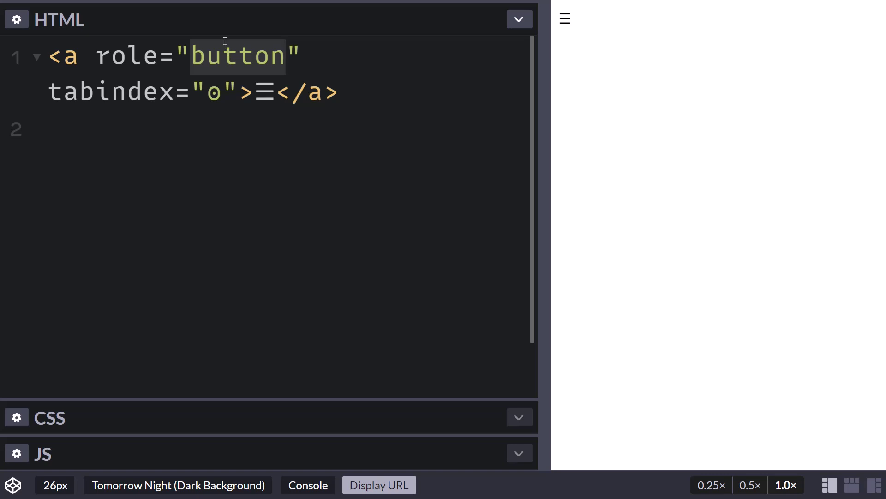
left_click(378, 131)
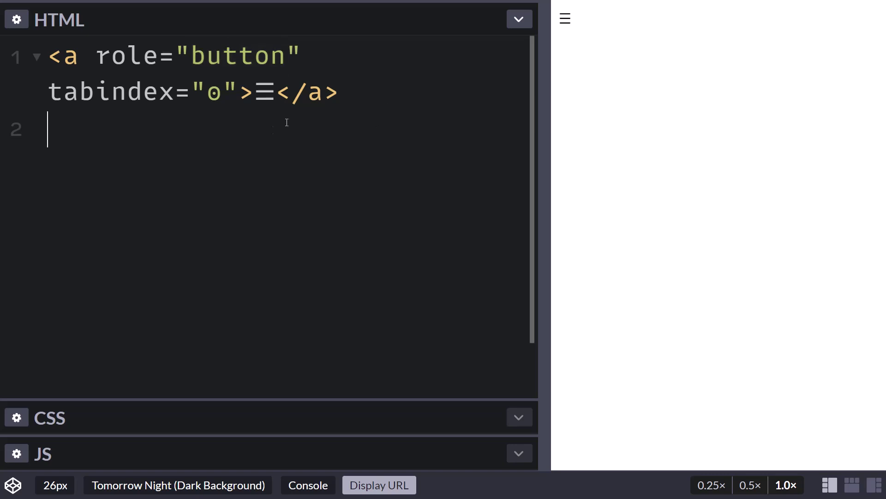